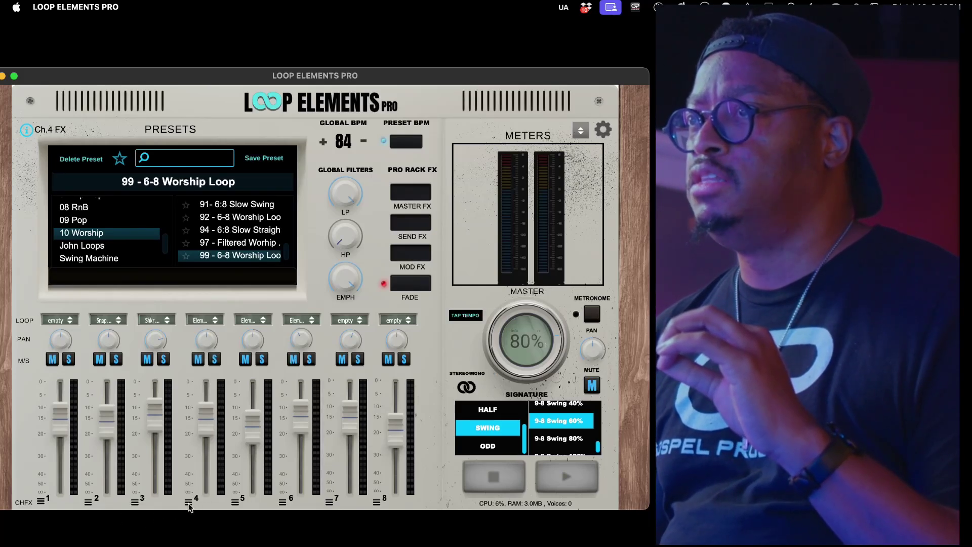
# Open channel 4's FX panel showing Element 003's sends, filter, EQ and envelope controls.
pyautogui.click(189, 503)
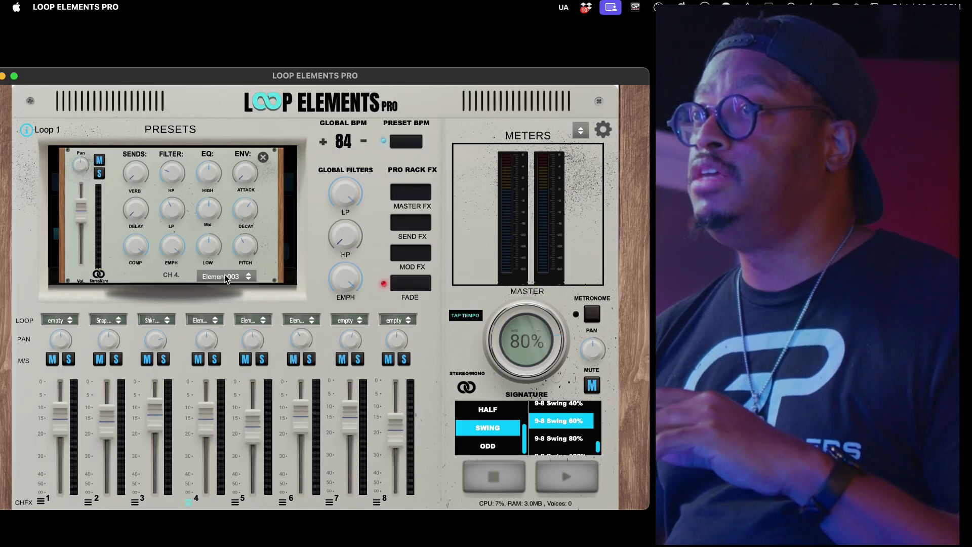
# Load Factory > 02 Claps > 4-4 > Clap 01 onto channel 4, then close its FX panel.
pyautogui.click(225, 280)
pyautogui.moveTo(221, 301)
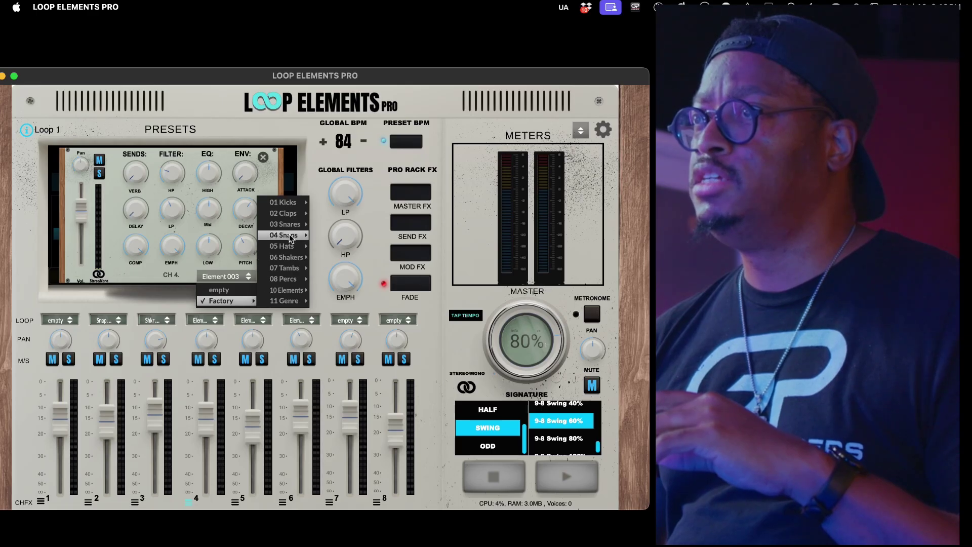
pyautogui.moveTo(296, 203)
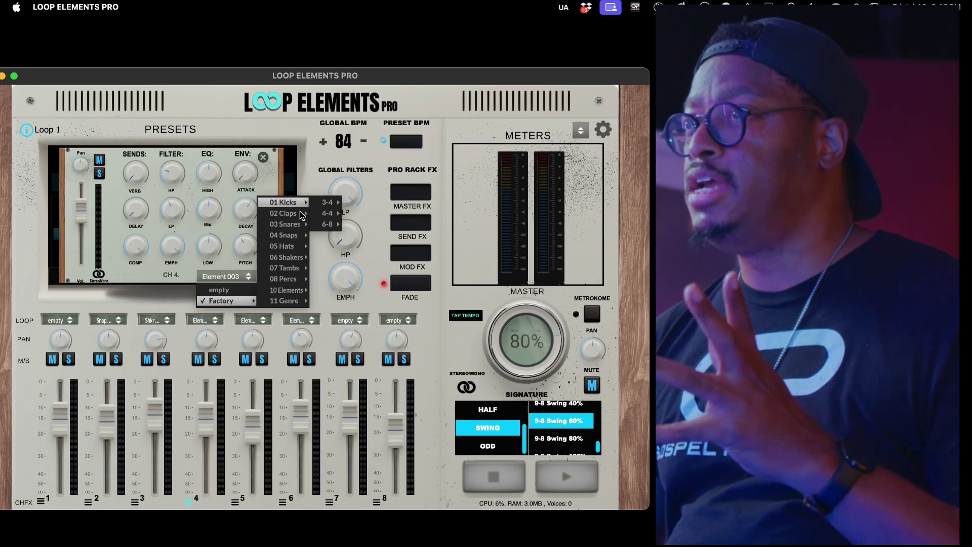
pyautogui.moveTo(329, 224)
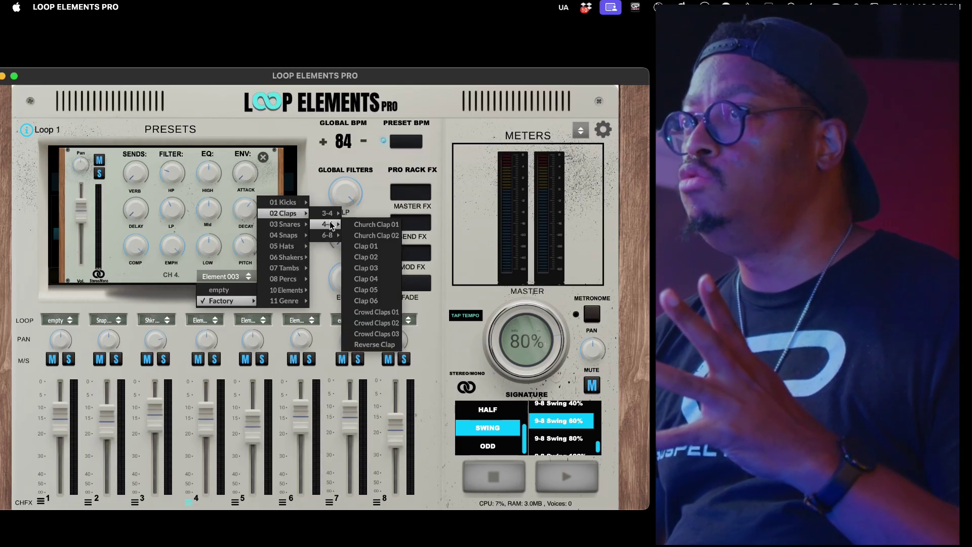
pyautogui.click(373, 248)
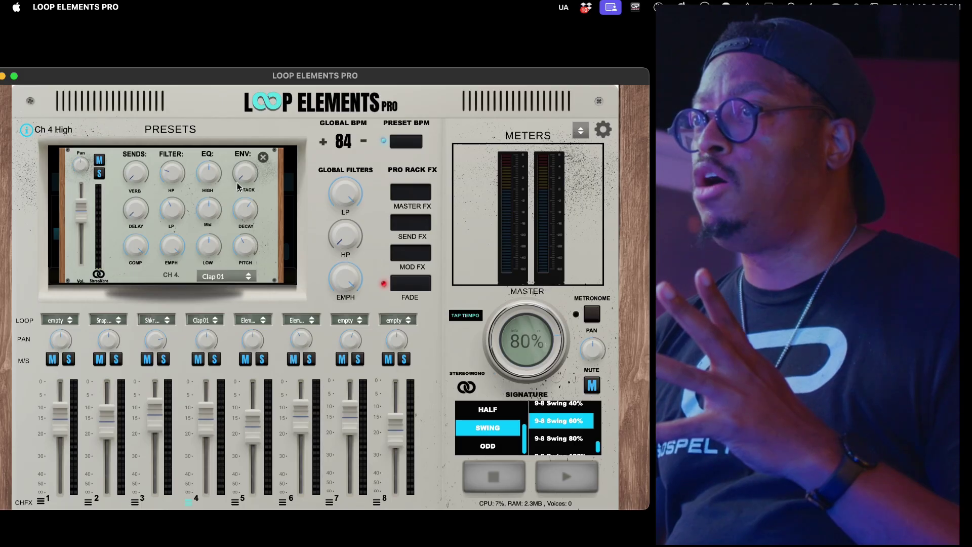
pyautogui.click(263, 158)
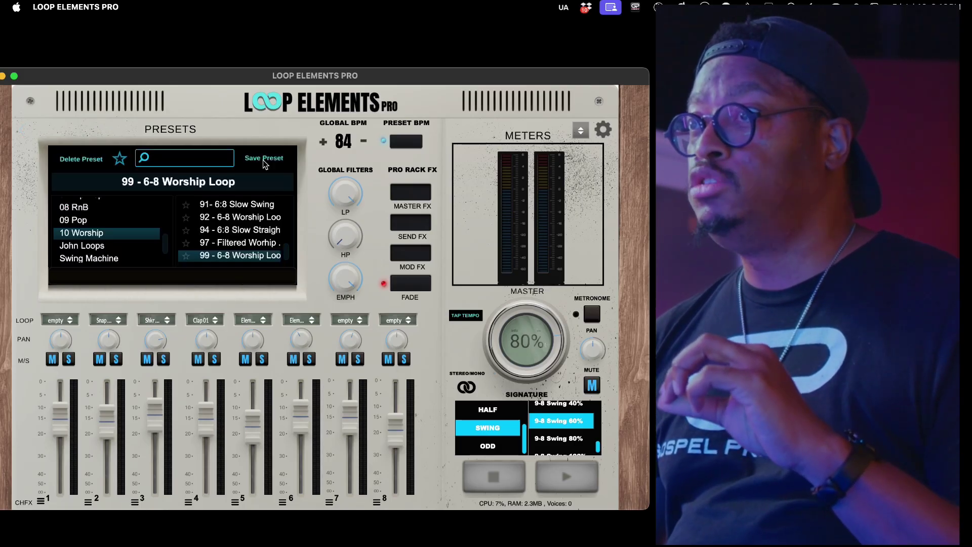
pyautogui.click(109, 320)
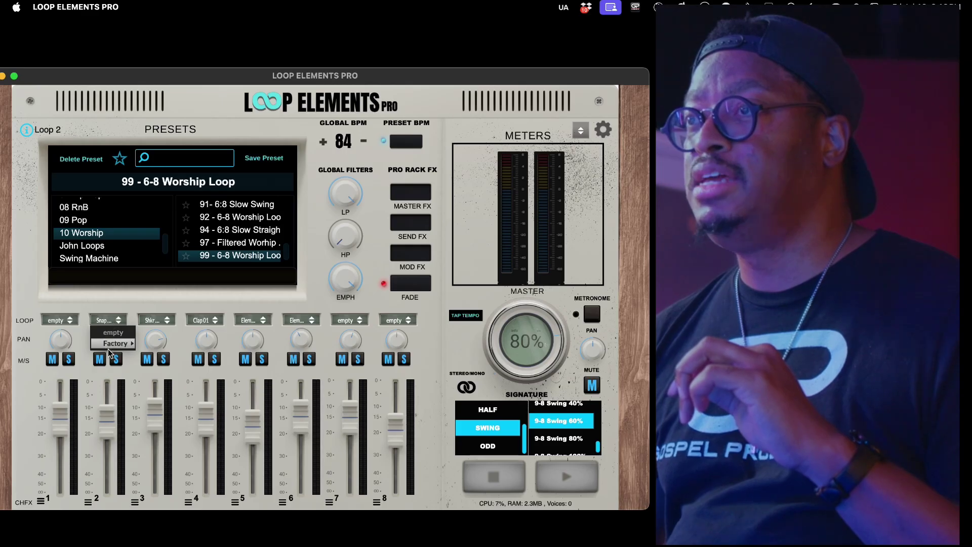
pyautogui.moveTo(114, 344)
pyautogui.moveTo(164, 280)
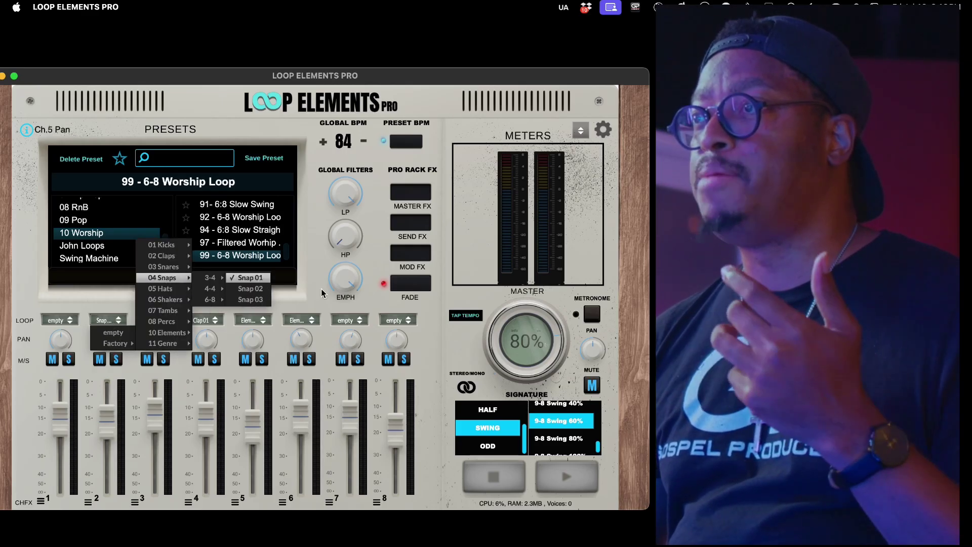
pyautogui.click(320, 306)
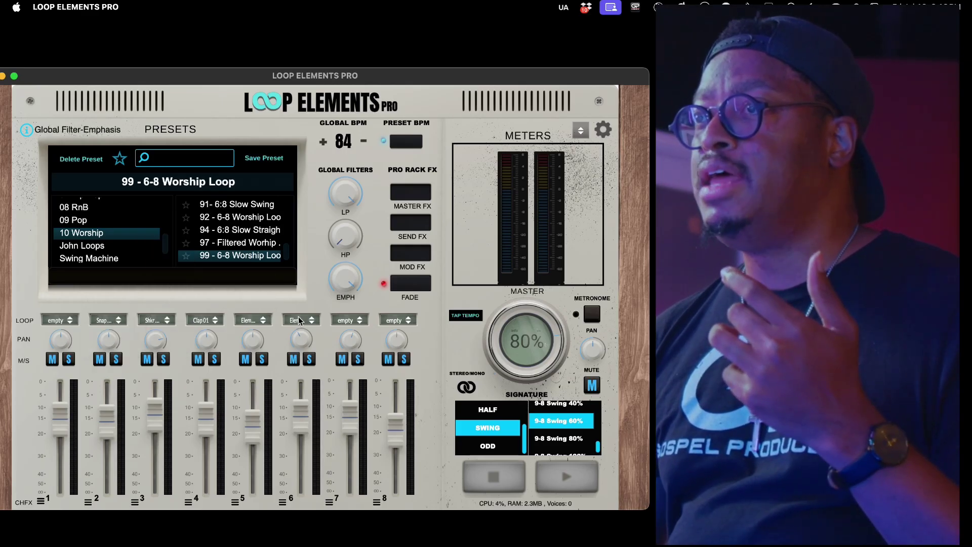
pyautogui.click(90, 502)
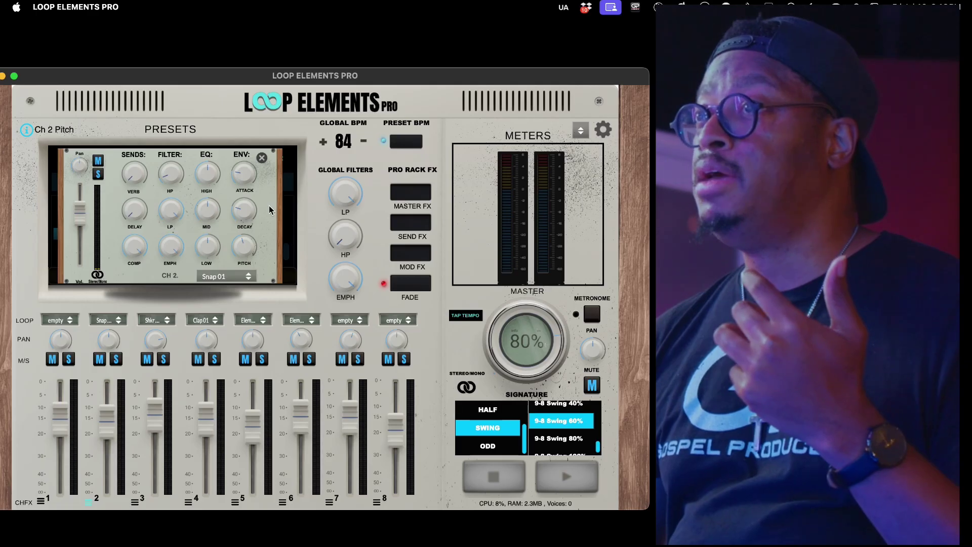
pyautogui.click(261, 158)
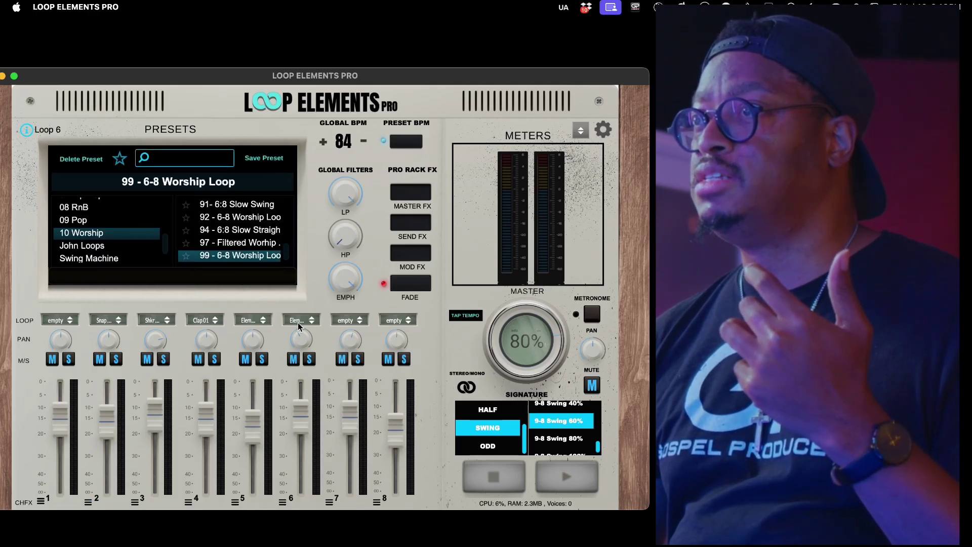
# Check channel 6's FX panel and sound list without making any changes.
pyautogui.click(279, 500)
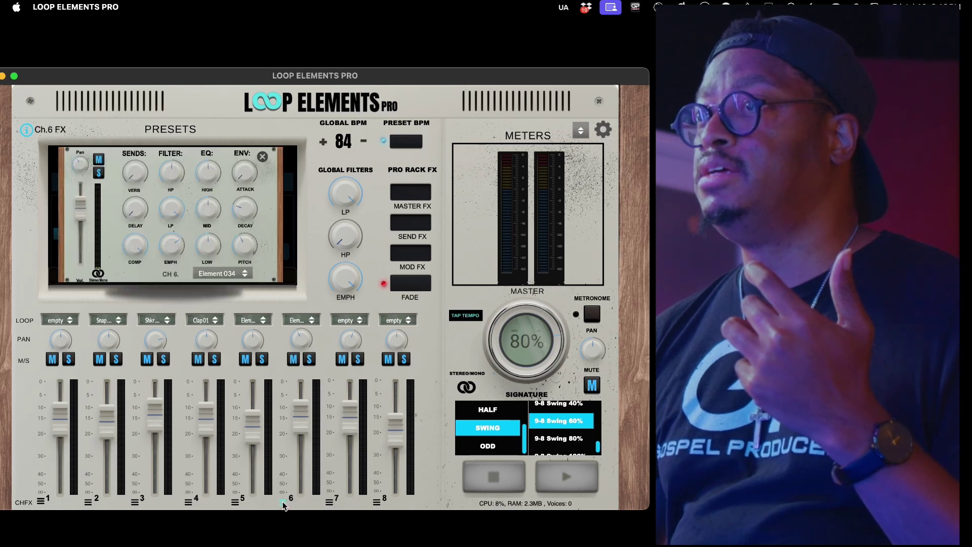
pyautogui.click(230, 274)
pyautogui.moveTo(230, 295)
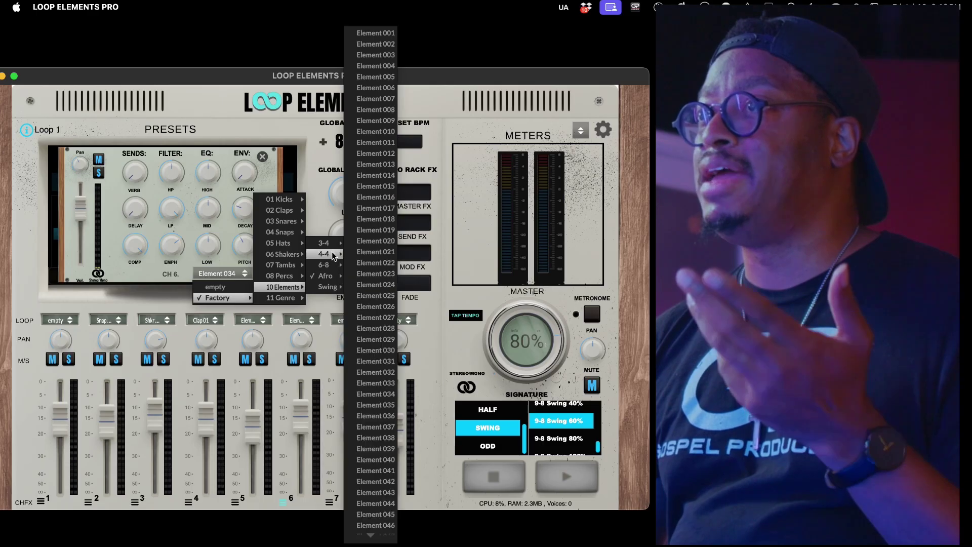
pyautogui.moveTo(287, 254)
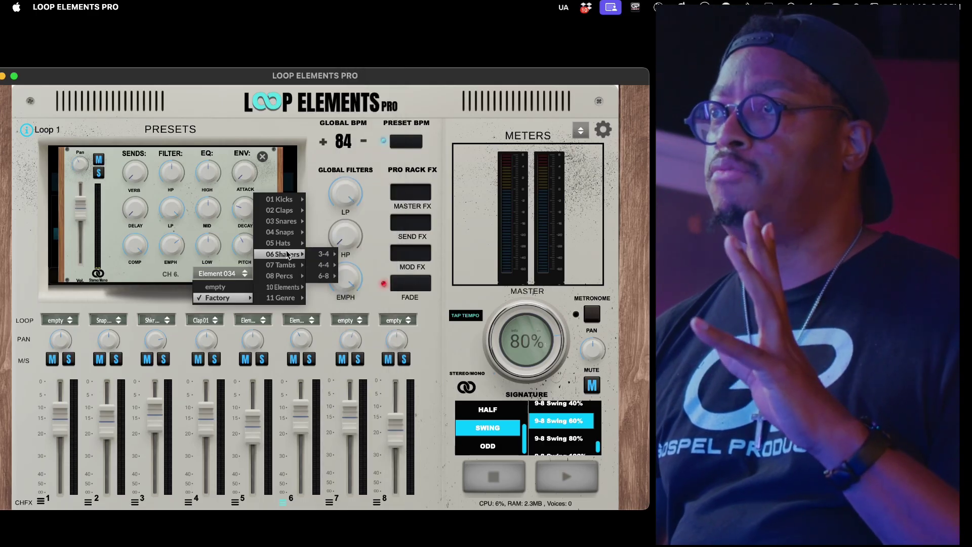
pyautogui.click(199, 153)
pyautogui.click(262, 156)
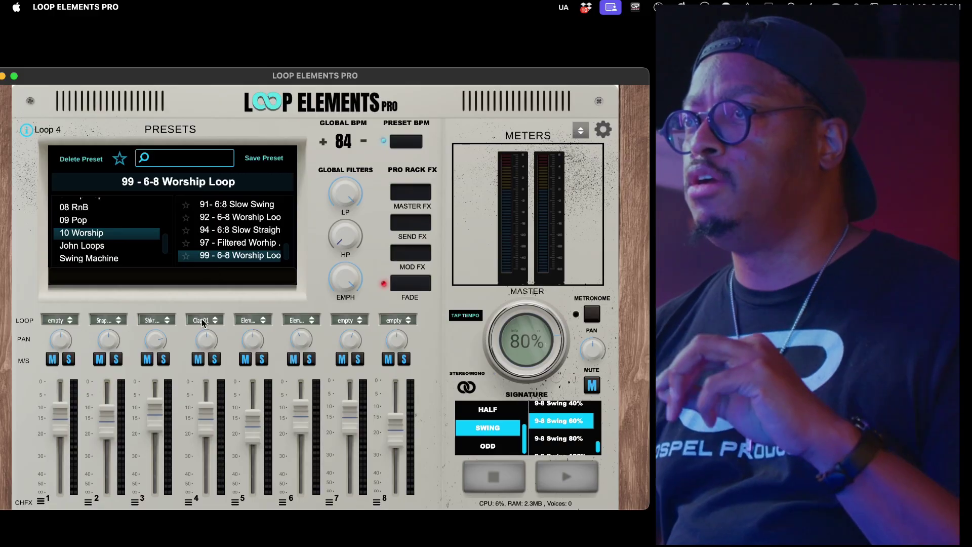
# Check Loop 5's sound menu unchanged, then open channel 5's FX panel for Element 004.
pyautogui.click(250, 320)
pyautogui.moveTo(253, 343)
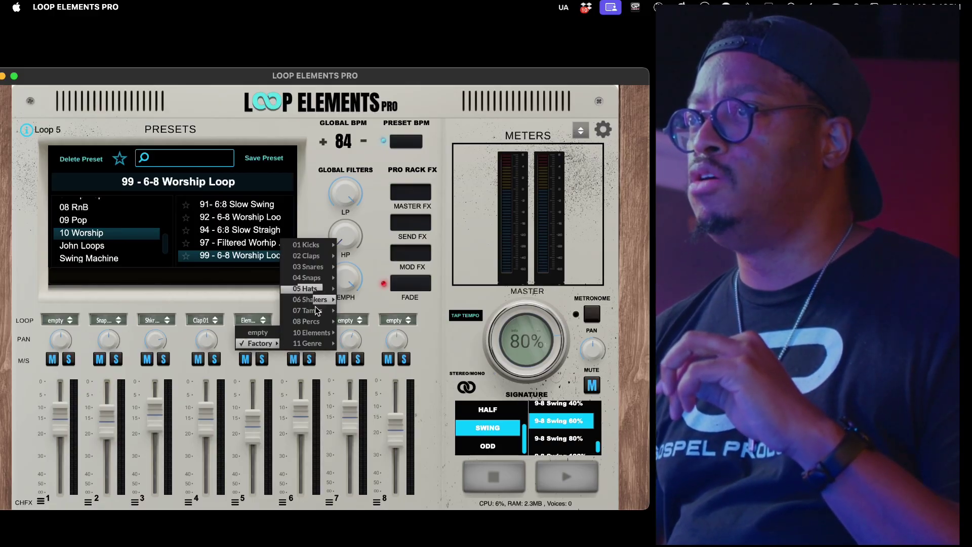
pyautogui.click(191, 308)
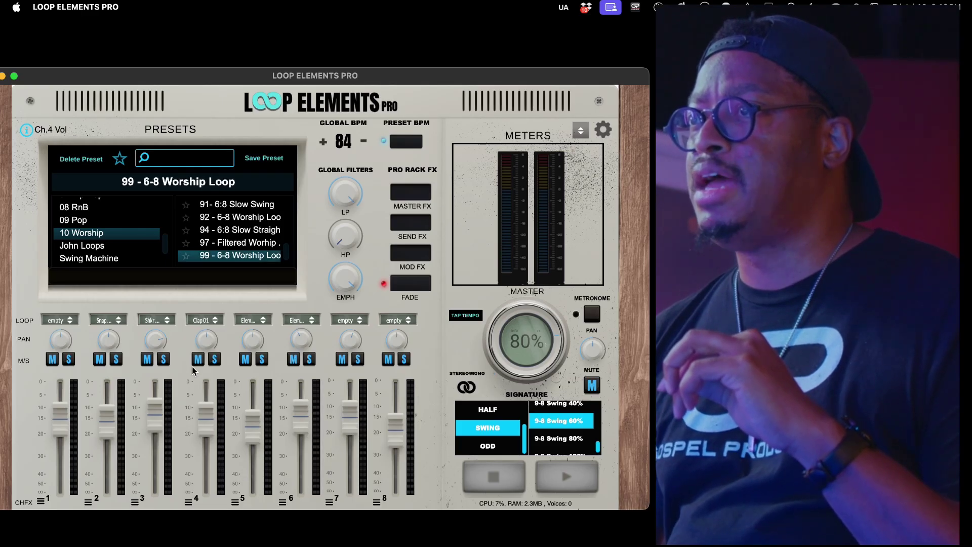
pyautogui.click(235, 502)
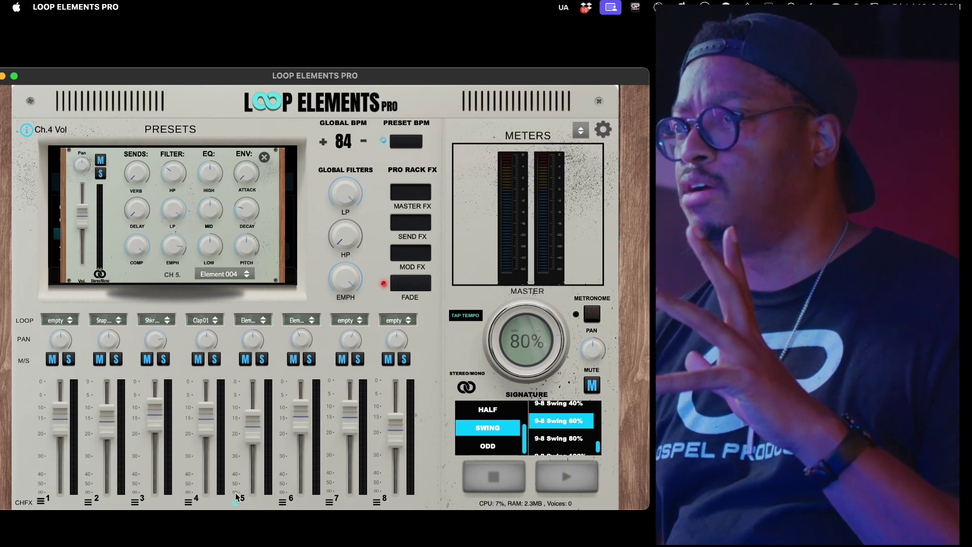
pyautogui.click(265, 320)
pyautogui.moveTo(265, 345)
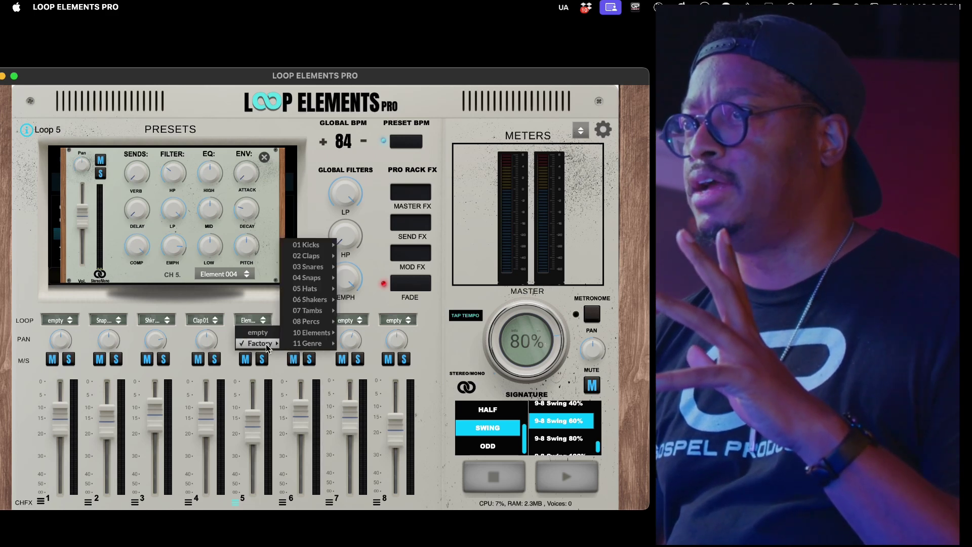
pyautogui.click(305, 319)
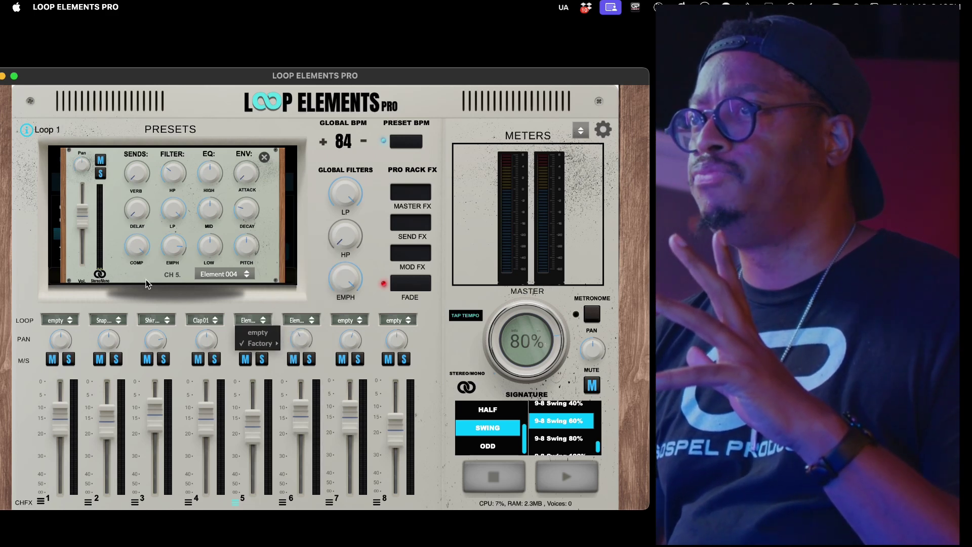
pyautogui.click(237, 272)
pyautogui.moveTo(233, 298)
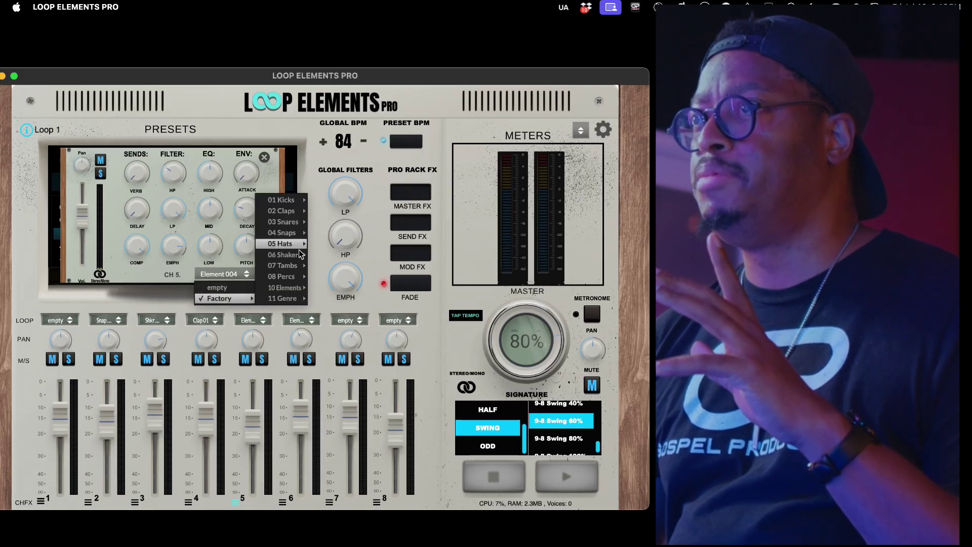
pyautogui.moveTo(289, 231)
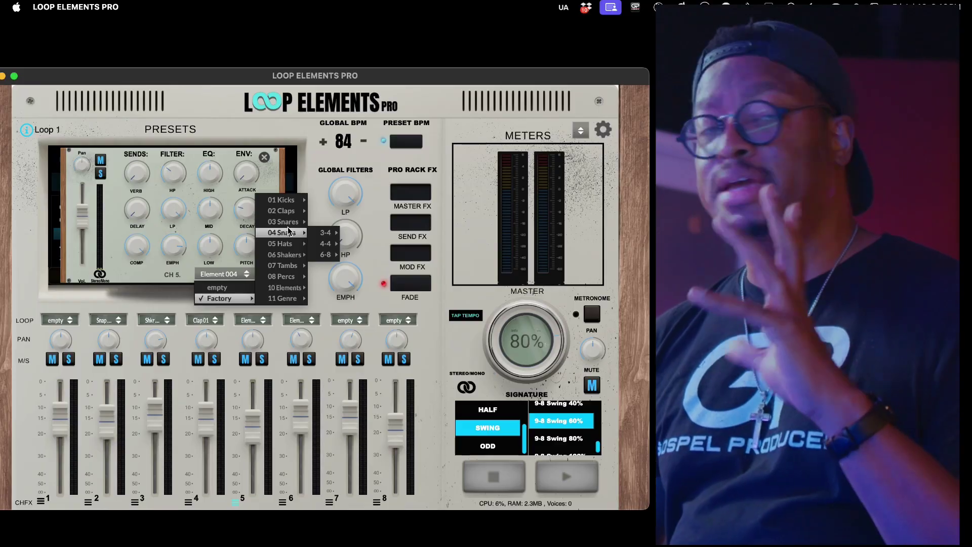
pyautogui.click(143, 278)
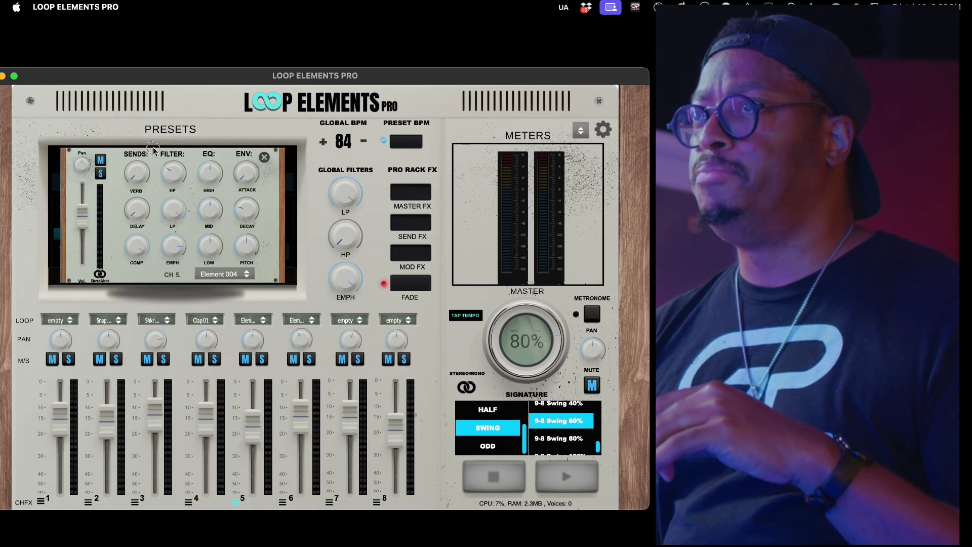
# Move channel 5's FX panel aside and place channel 3's FX panel (Shkr 01) over the mixer.
pyautogui.moveTo(154, 149)
pyautogui.mouseDown()
pyautogui.moveTo(193, 165)
pyautogui.moveTo(350, 165)
pyautogui.moveTo(438, 146)
pyautogui.moveTo(394, 120)
pyautogui.moveTo(333, 121)
pyautogui.moveTo(397, 284)
pyautogui.moveTo(413, 296)
pyautogui.moveTo(441, 152)
pyautogui.moveTo(466, 123)
pyautogui.mouseUp()
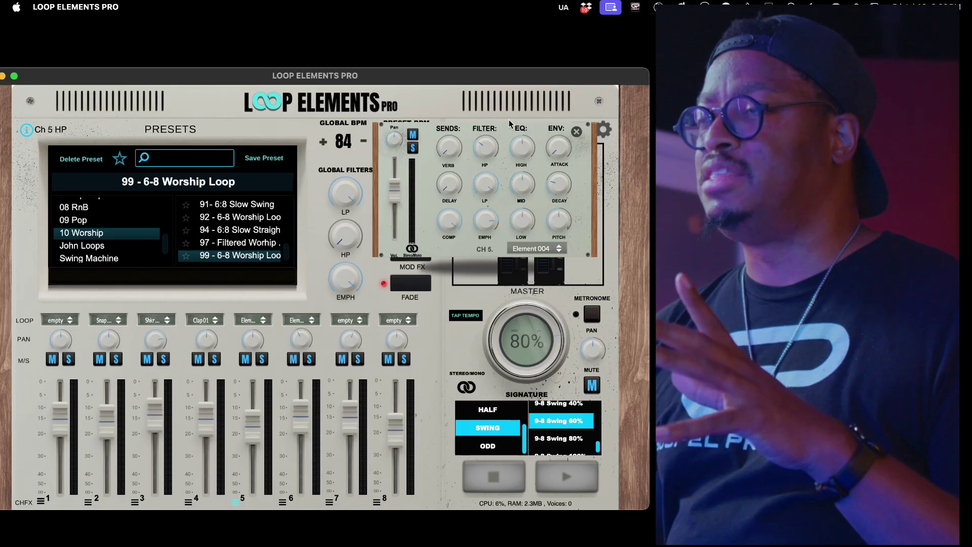
pyautogui.click(133, 503)
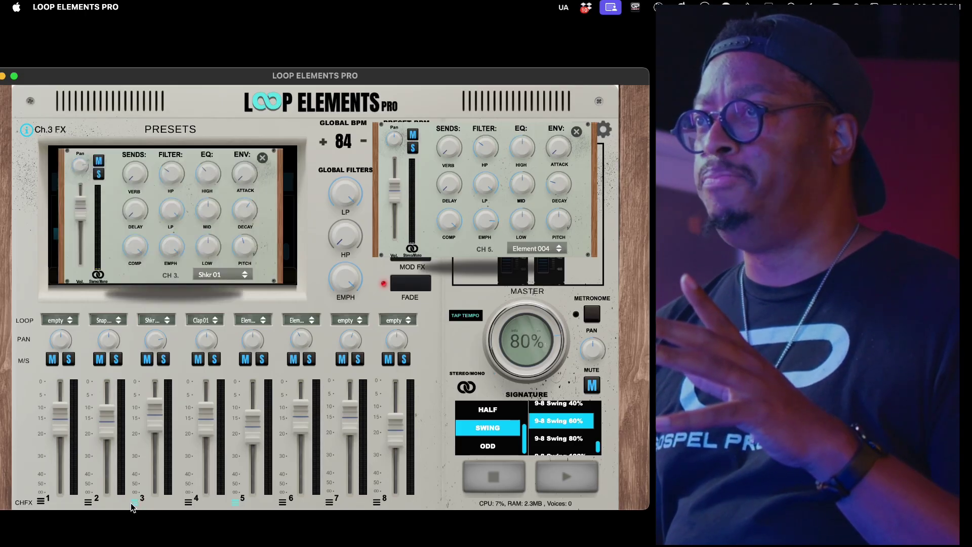
pyautogui.moveTo(167, 150); pyautogui.dragTo(199, 355)
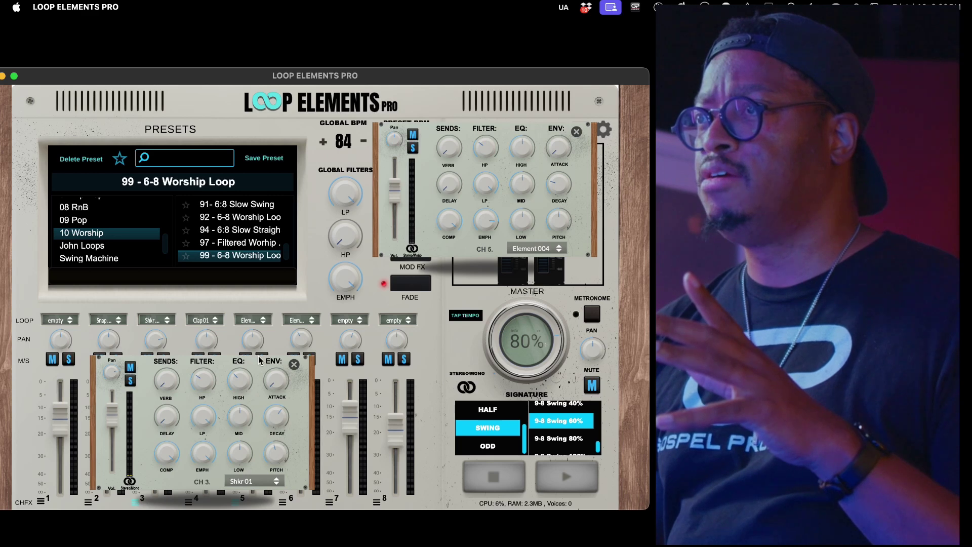
# Drag the empty channel 8 FX panel onto the Presets area, uncovering the Master dial and Signature.
pyautogui.click(376, 504)
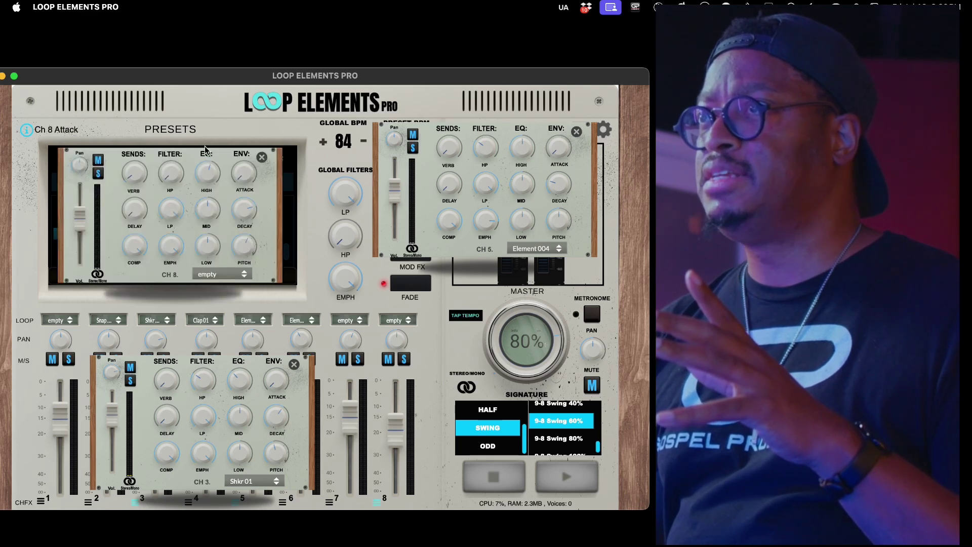
pyautogui.moveTo(204, 147); pyautogui.dragTo(168, 90)
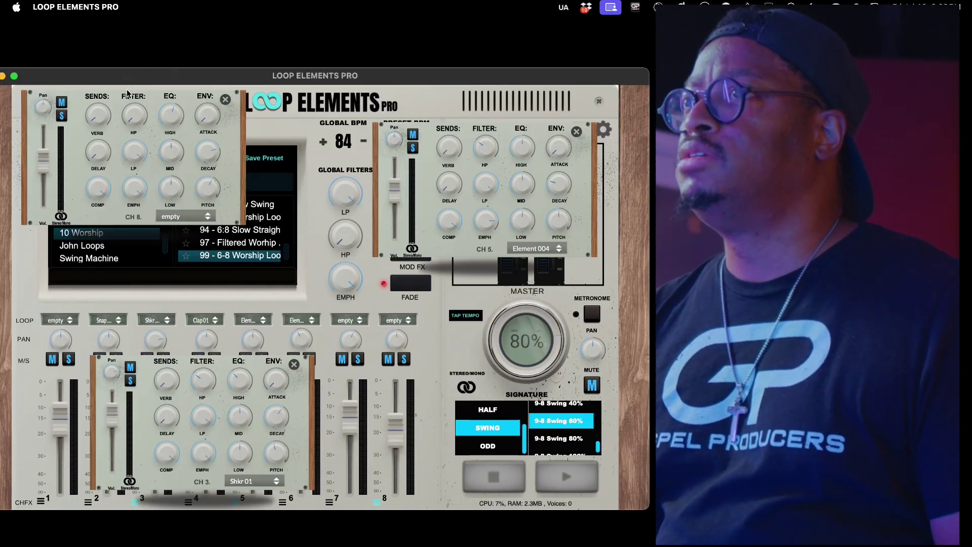
pyautogui.moveTo(128, 92); pyautogui.dragTo(255, 207)
pyautogui.moveTo(350, 241); pyautogui.dragTo(485, 310)
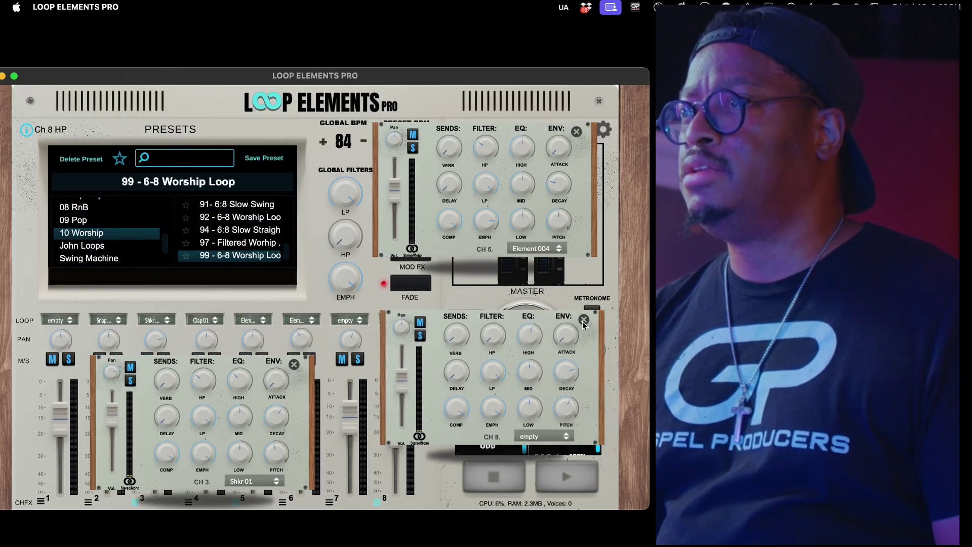
pyautogui.moveTo(539, 311); pyautogui.dragTo(487, 309)
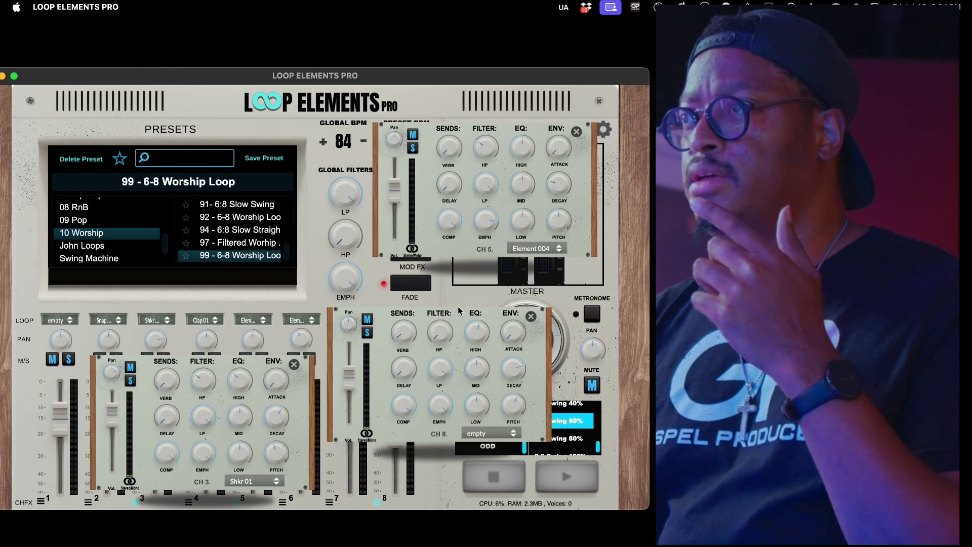
pyautogui.moveTo(458, 308); pyautogui.dragTo(189, 148)
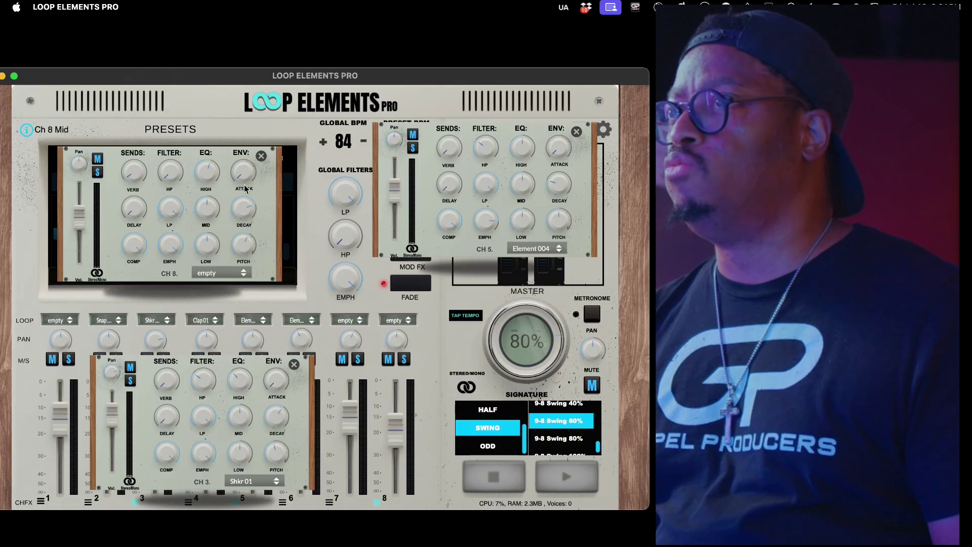
# Close the channel 8, 5 and 3 FX panels, moving 5 and 3 onto the presets first.
pyautogui.click(262, 155)
pyautogui.moveTo(463, 122); pyautogui.dragTo(151, 146)
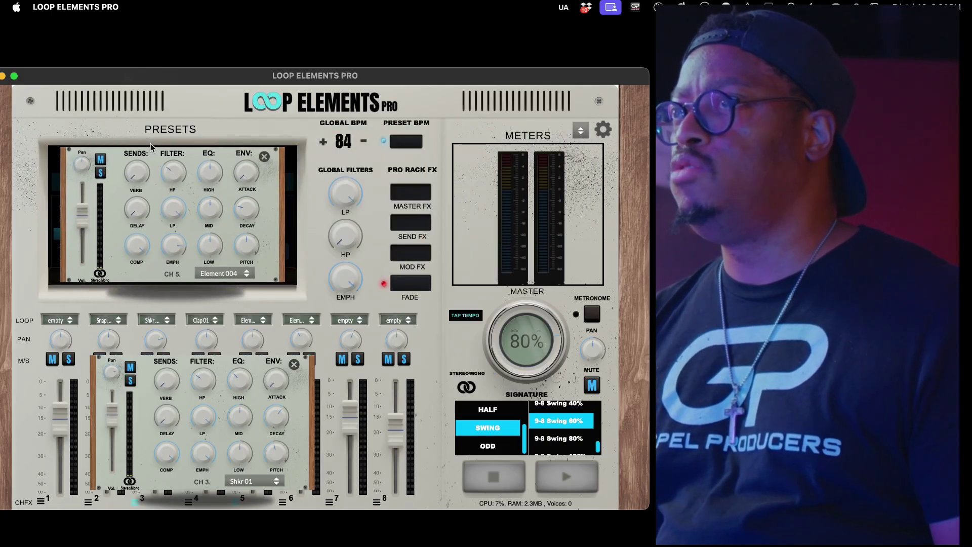
pyautogui.click(263, 157)
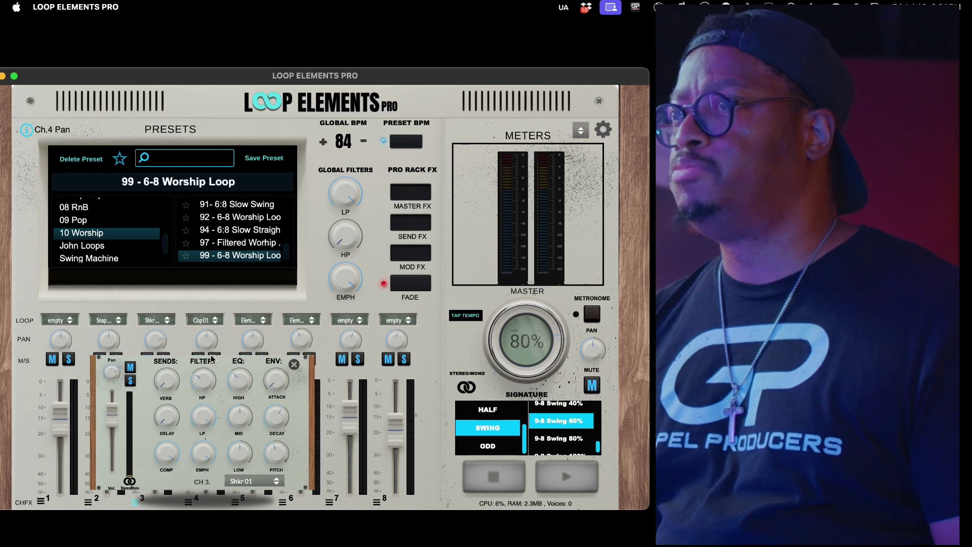
pyautogui.moveTo(214, 357); pyautogui.dragTo(183, 151)
pyautogui.click(262, 159)
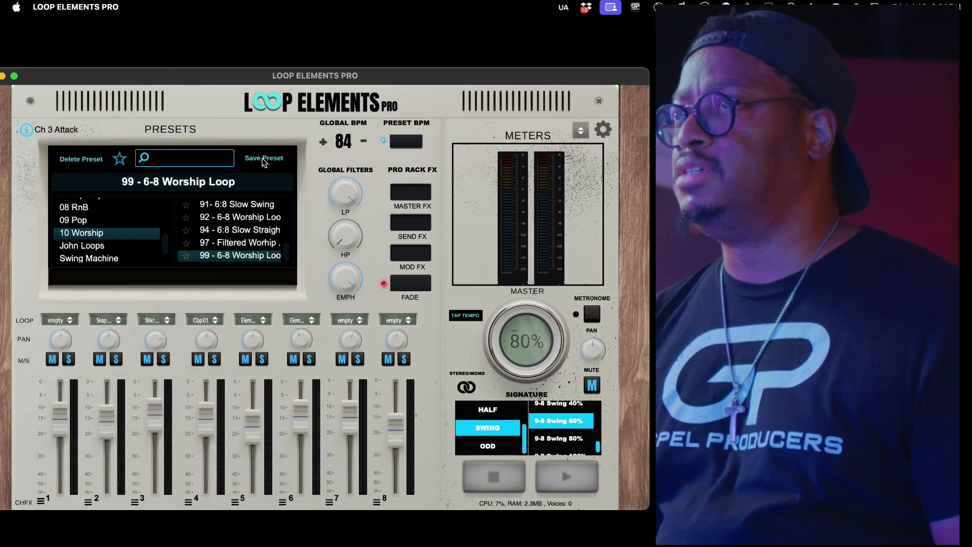
pyautogui.click(134, 504)
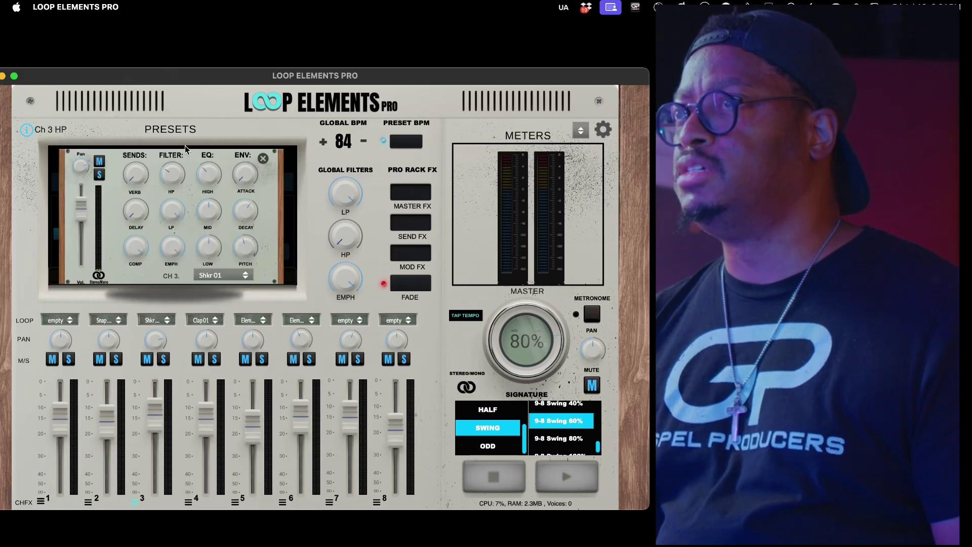
pyautogui.moveTo(184, 145); pyautogui.dragTo(470, 103)
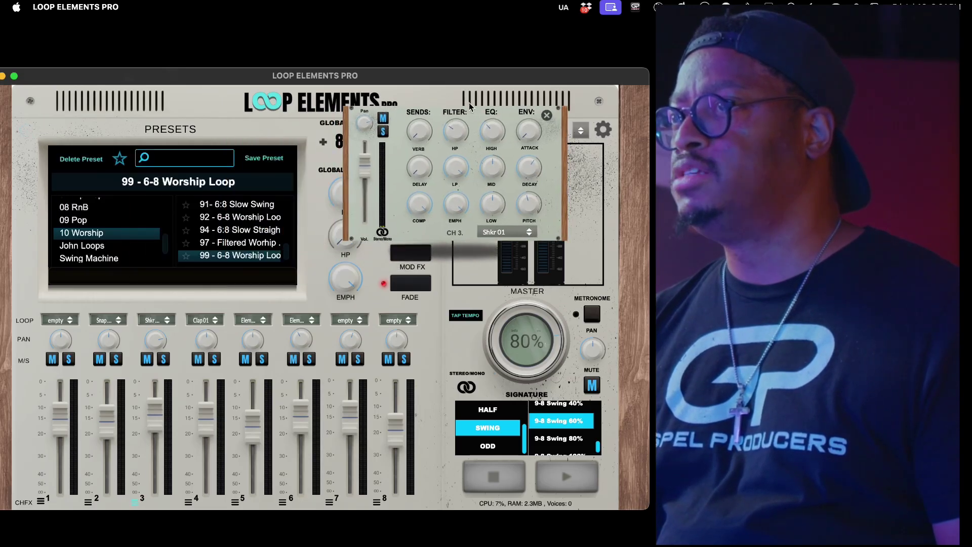
pyautogui.click(189, 503)
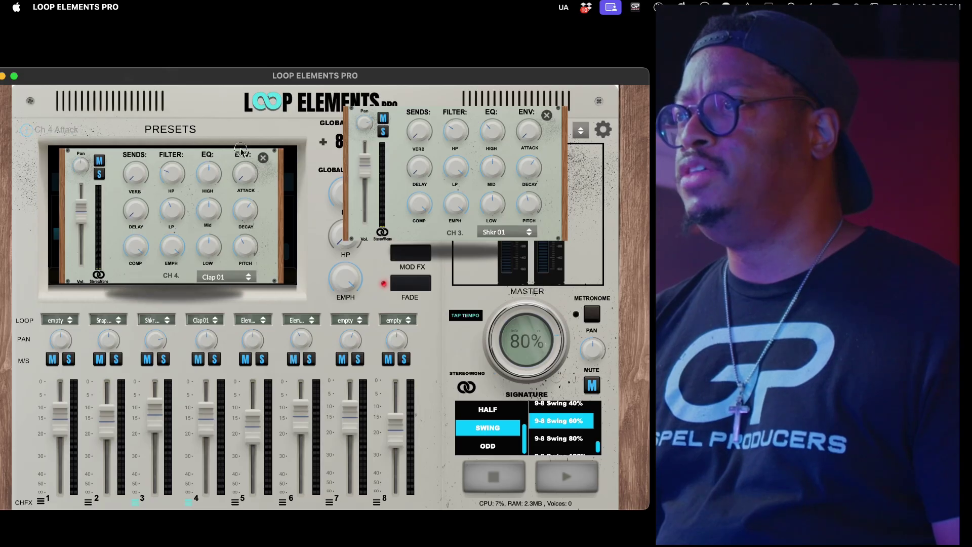
pyautogui.moveTo(242, 148); pyautogui.dragTo(519, 277)
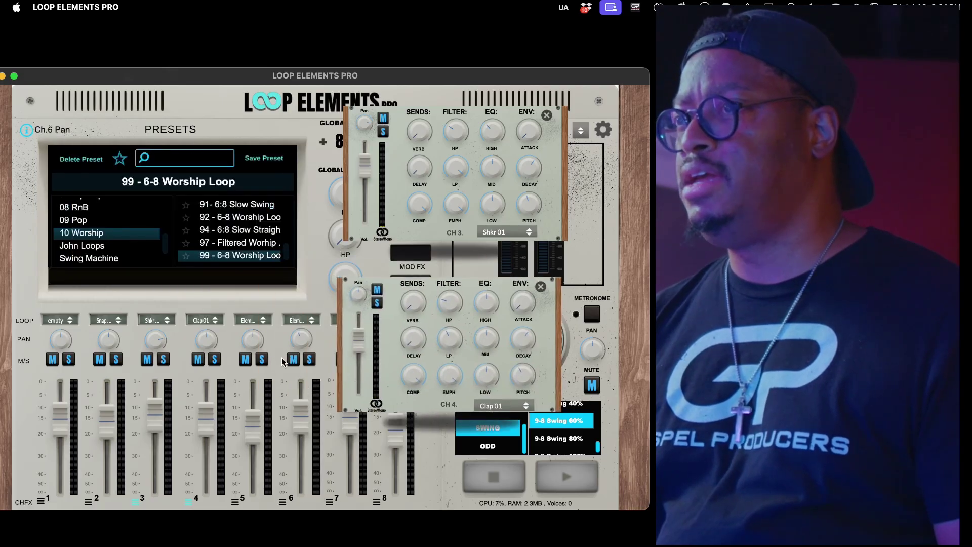
pyautogui.click(86, 504)
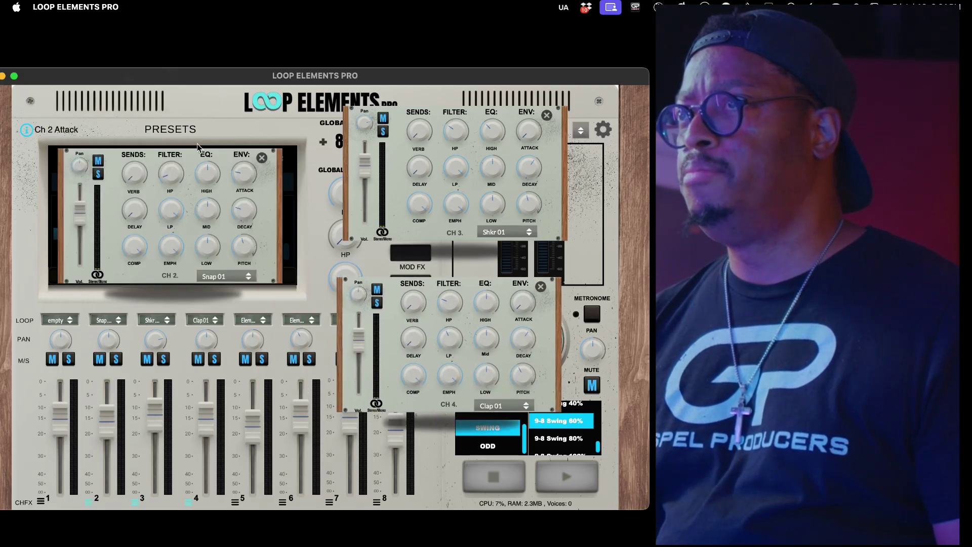
pyautogui.moveTo(198, 147); pyautogui.dragTo(197, 339)
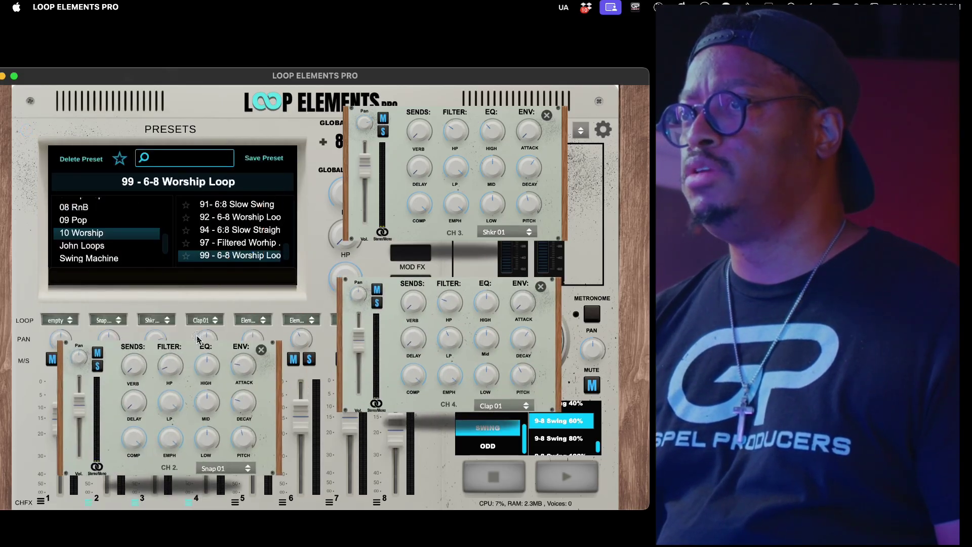
pyautogui.click(261, 349)
pyautogui.click(546, 116)
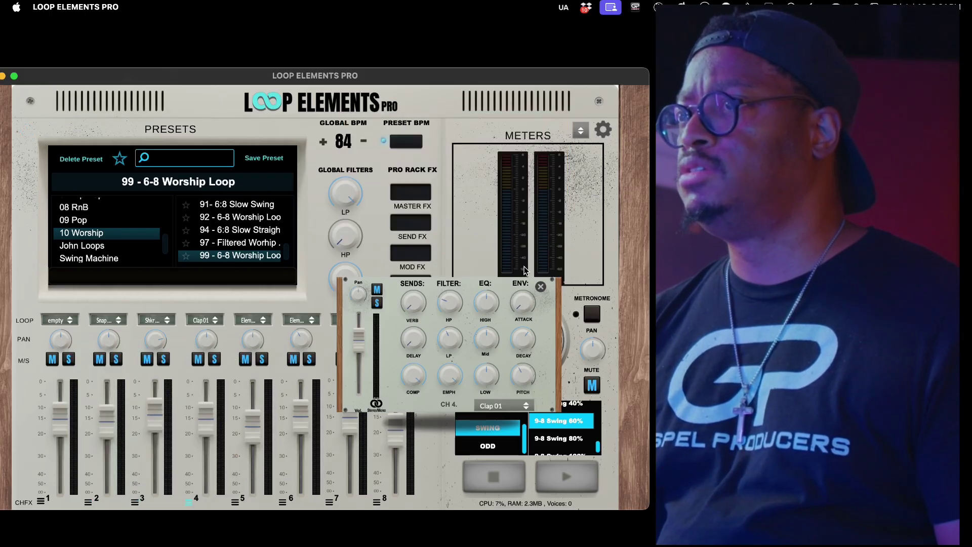
pyautogui.click(541, 287)
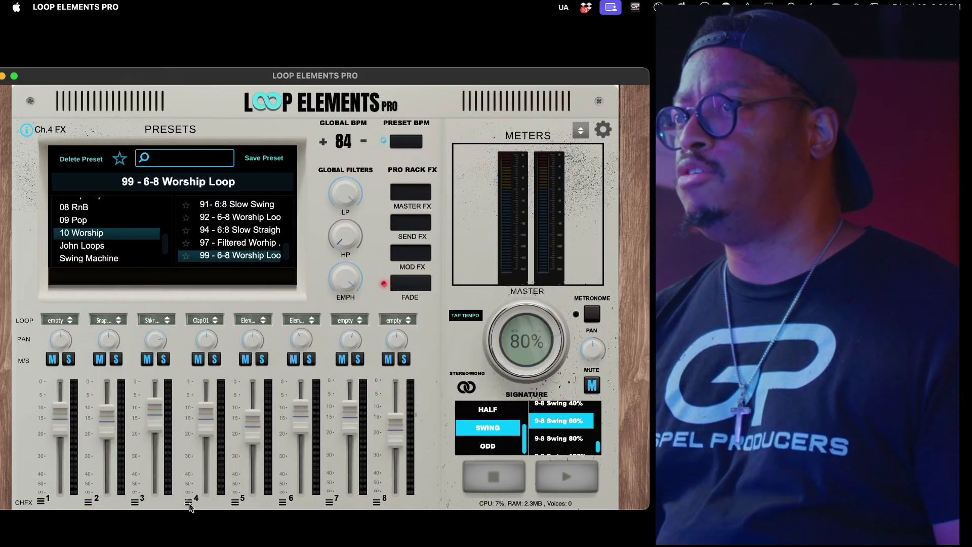
pyautogui.click(190, 502)
pyautogui.click(189, 503)
pyautogui.click(135, 502)
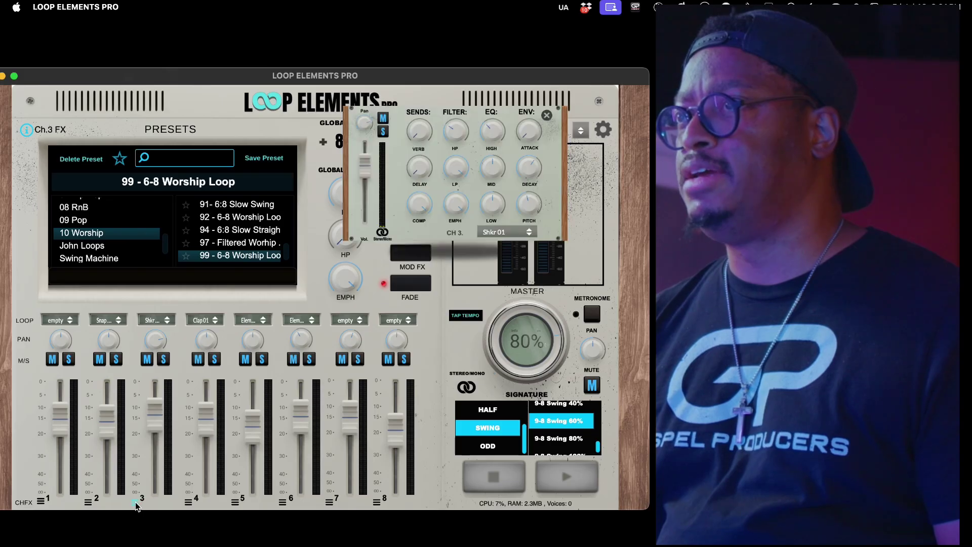
pyautogui.click(135, 502)
pyautogui.click(86, 502)
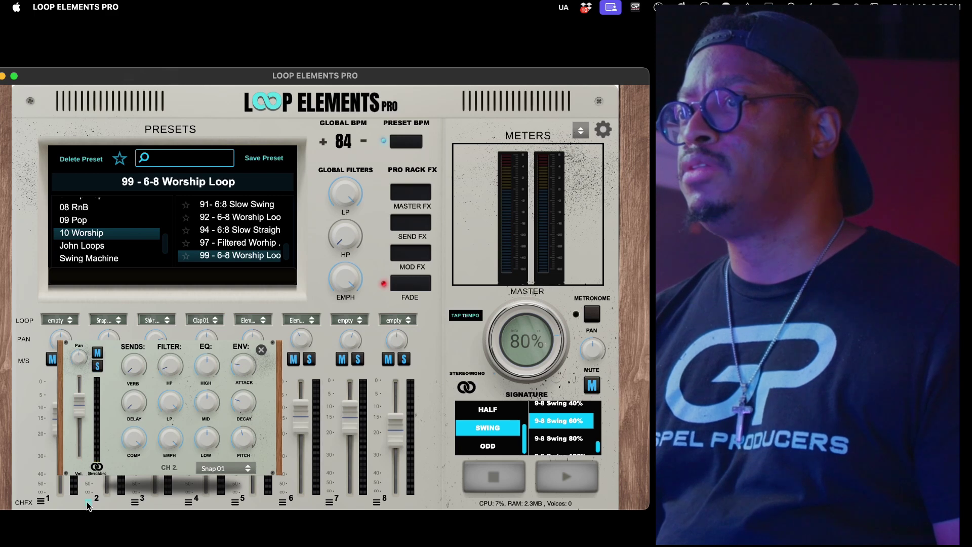
pyautogui.click(261, 350)
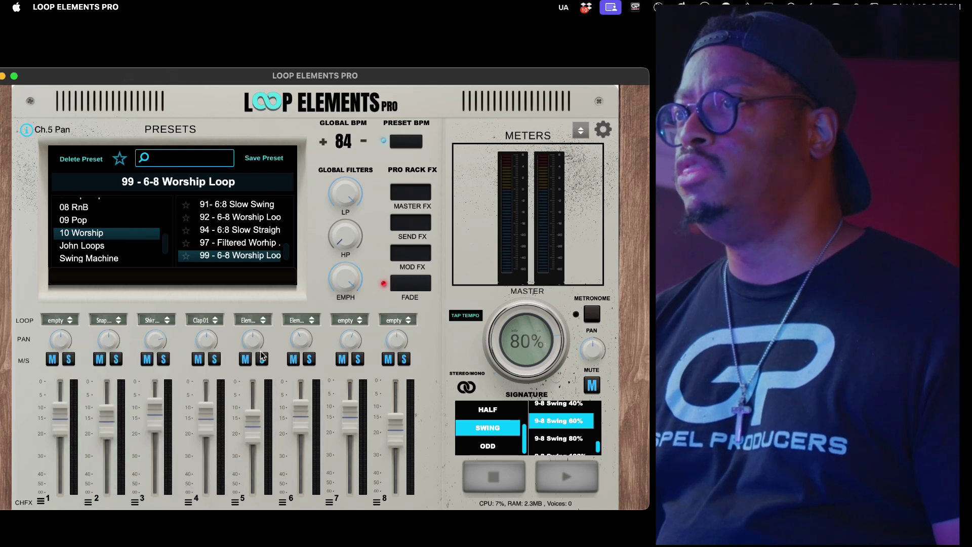
pyautogui.click(88, 502)
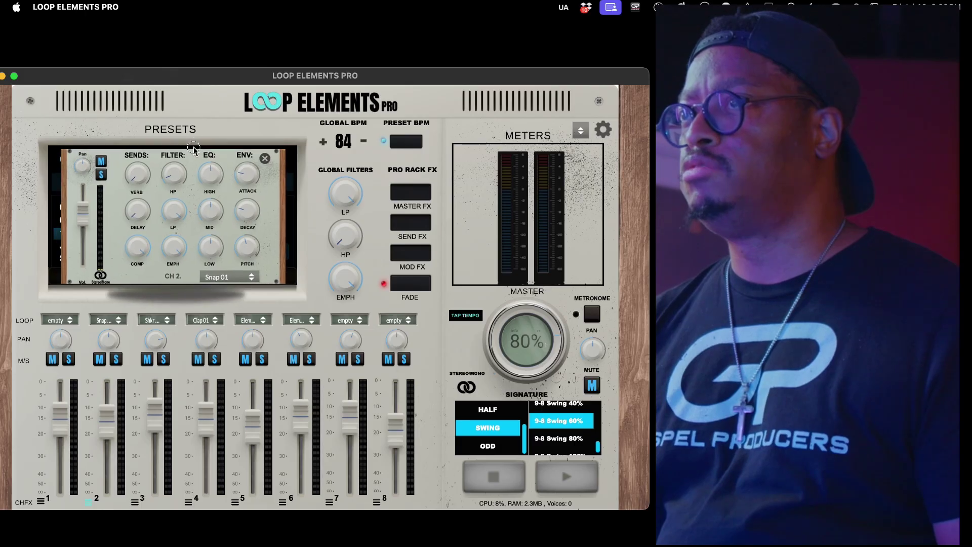
pyautogui.click(265, 158)
pyautogui.click(136, 502)
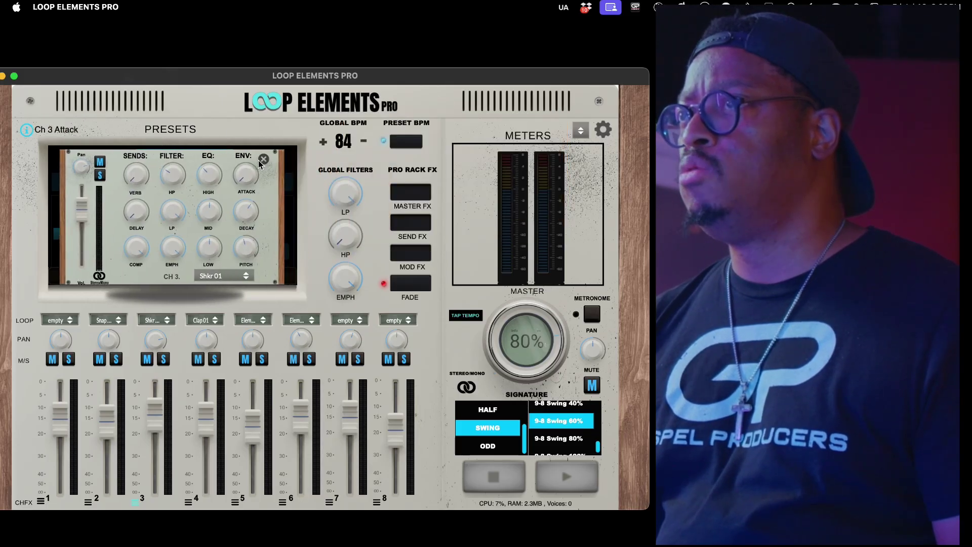
pyautogui.click(264, 160)
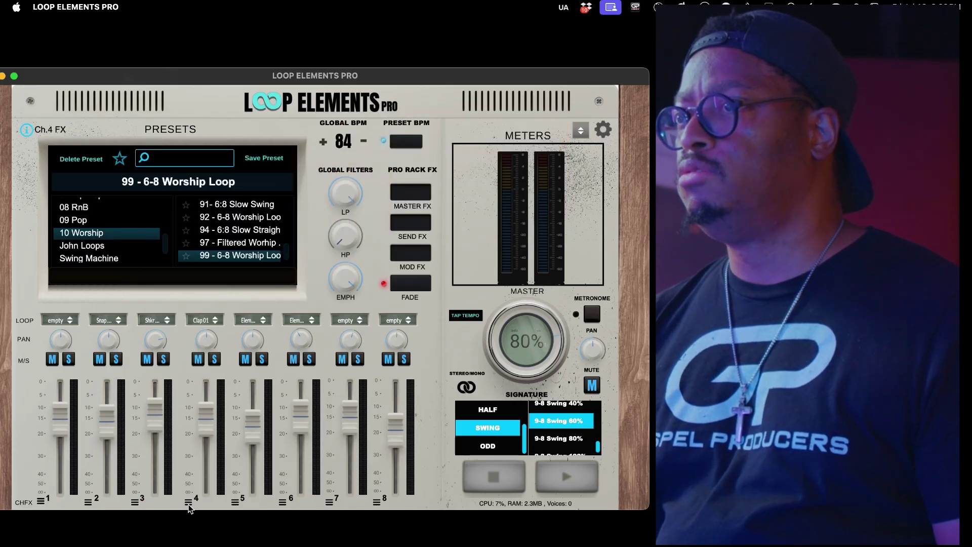
pyautogui.click(189, 504)
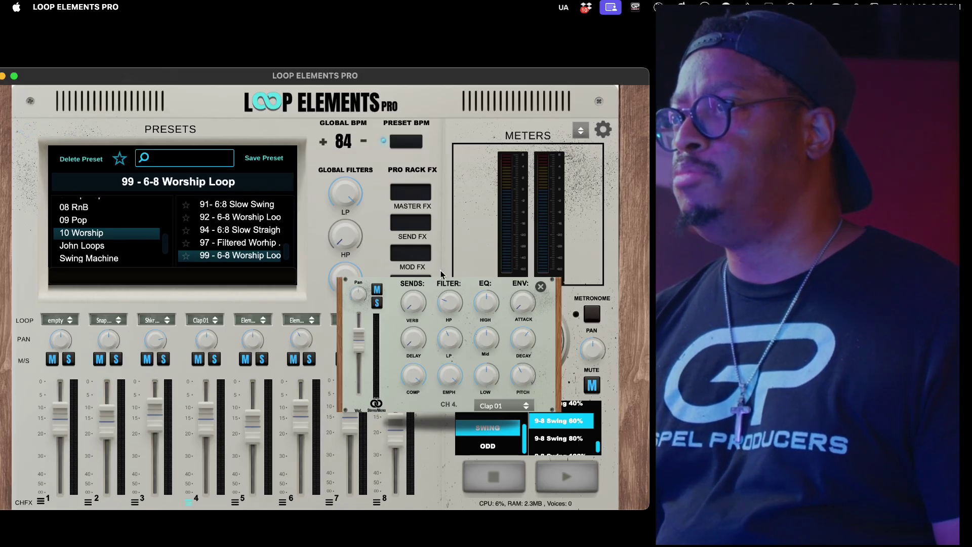
pyautogui.moveTo(439, 280); pyautogui.dragTo(157, 150)
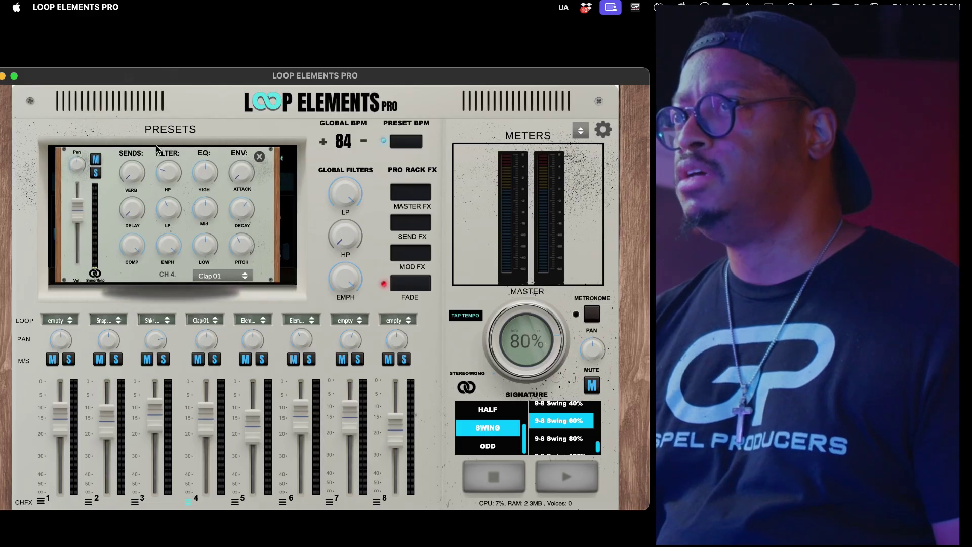
pyautogui.click(260, 157)
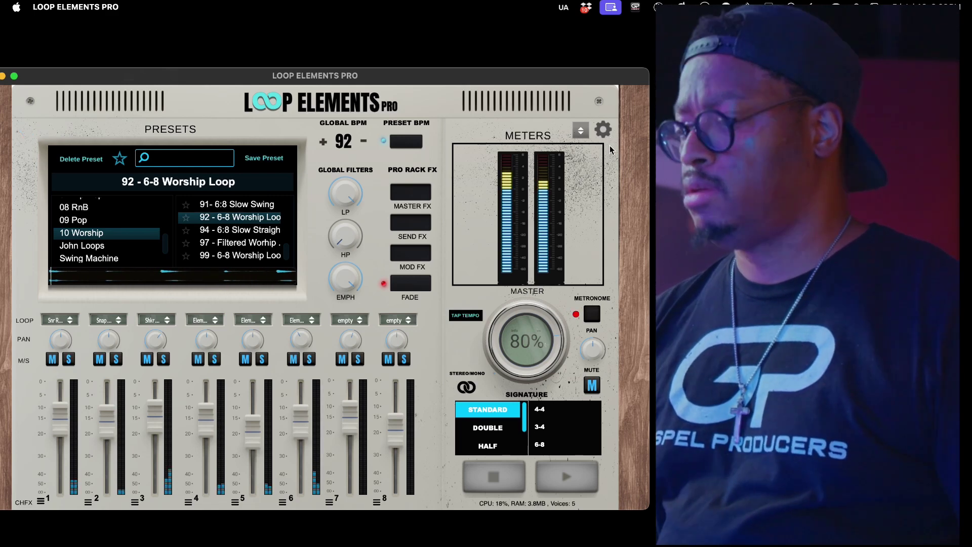
# Enable Split Metronome in Settings and return to the main mixer view.
pyautogui.click(603, 129)
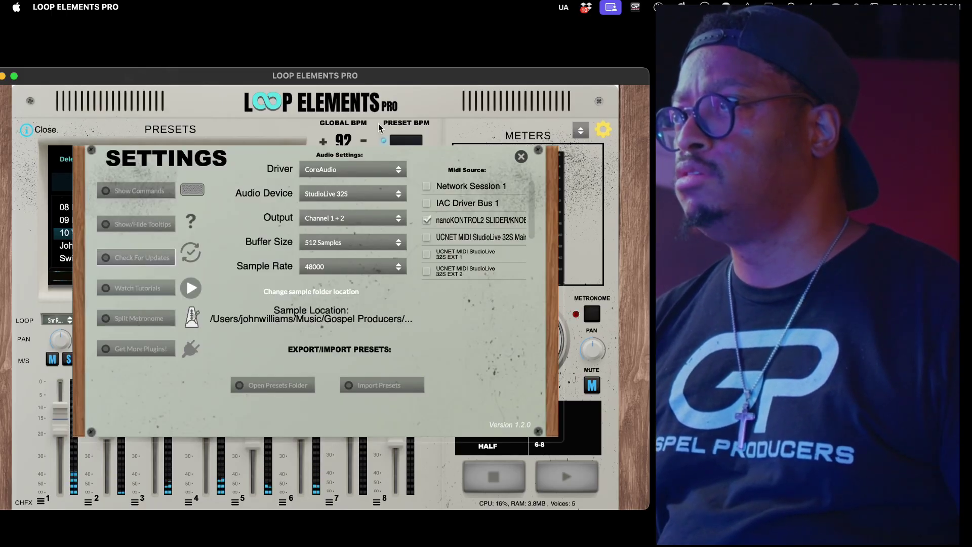
pyautogui.click(132, 319)
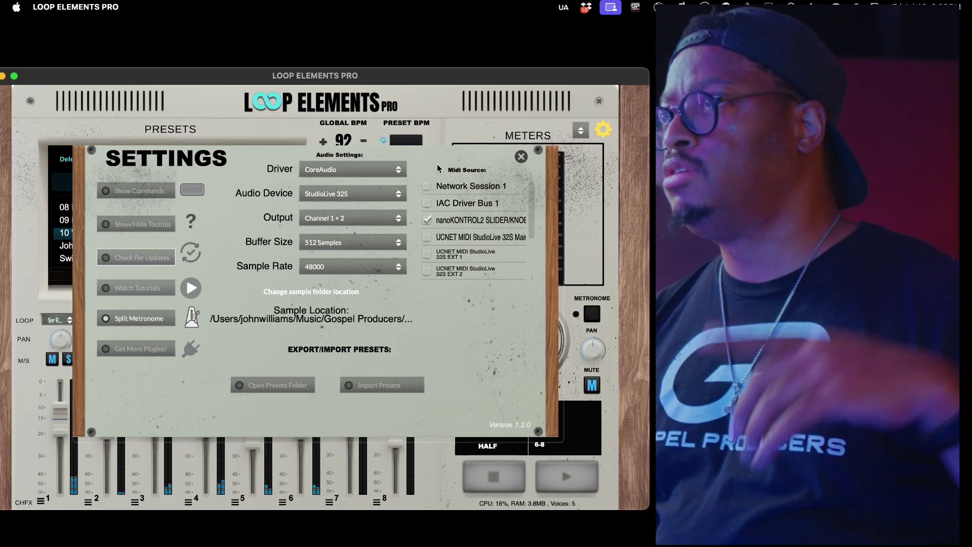
pyautogui.click(521, 157)
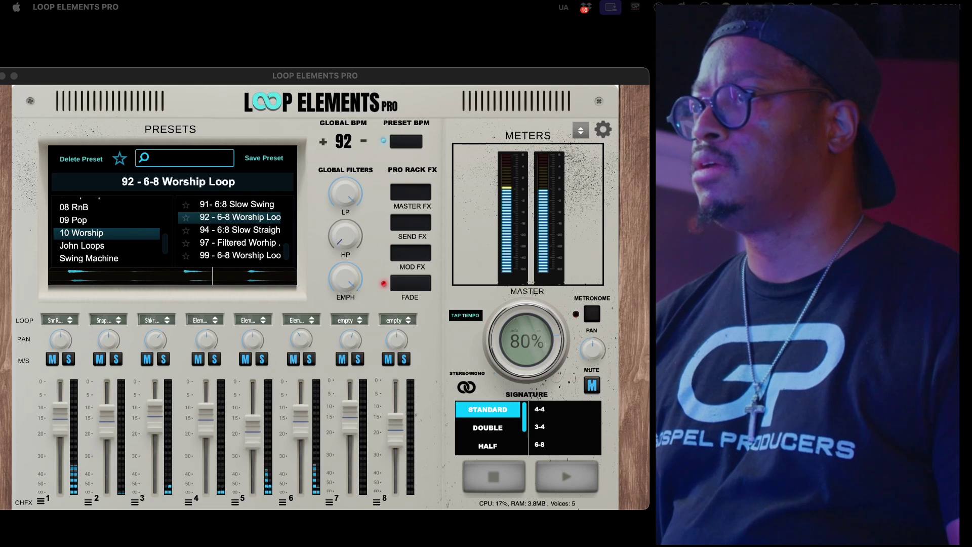
# Stop playback of the 92 - 6-8 Worship Loop with the spacebar.
pyautogui.click(365, 302)
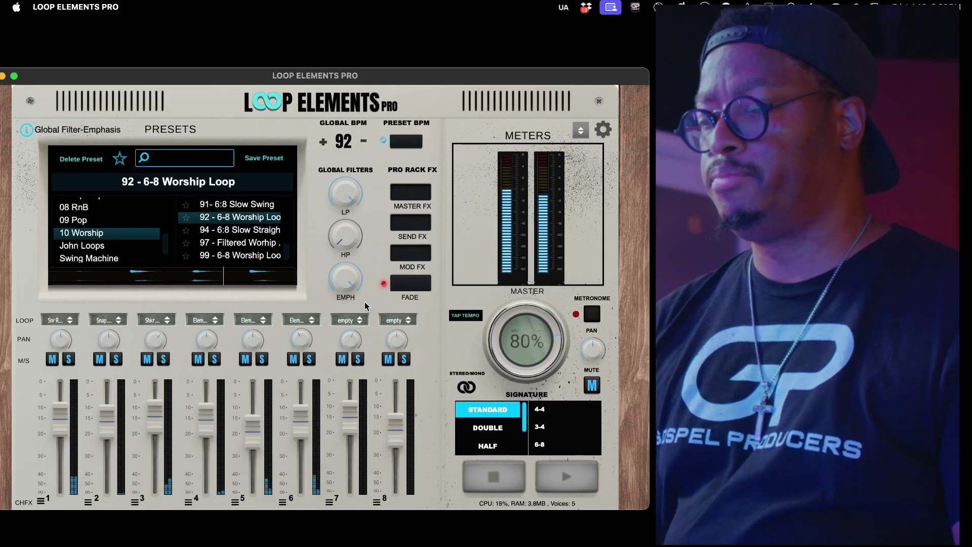
pyautogui.press('space')
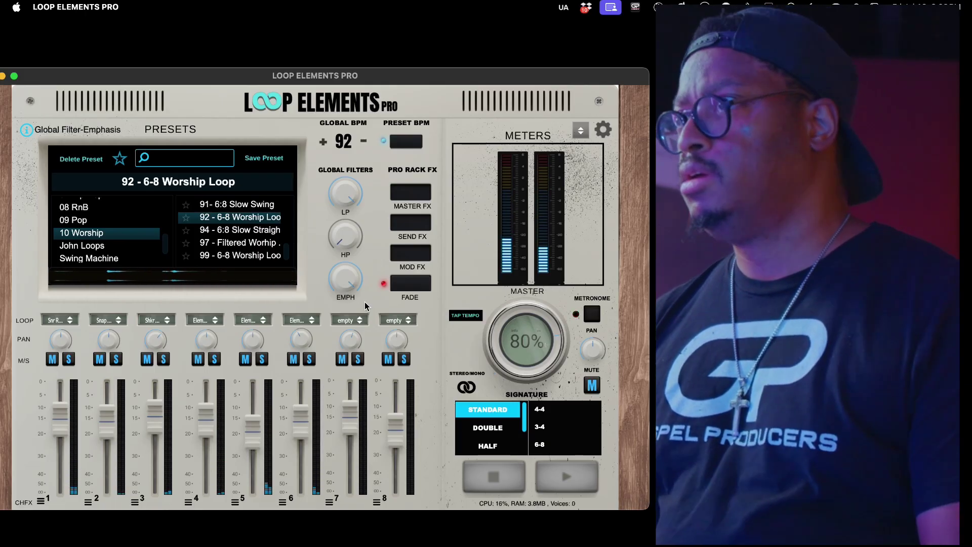